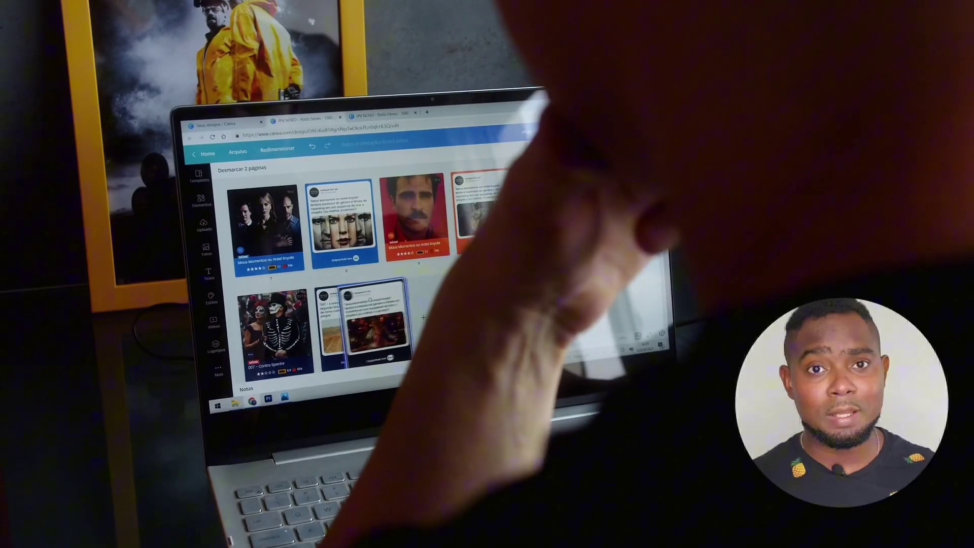
Step: Drag a page design in the page grid up into the top row to reorder the pages
{"action": "left_click_drag", "start_coordinate": [390, 317], "coordinate": [476, 249]}
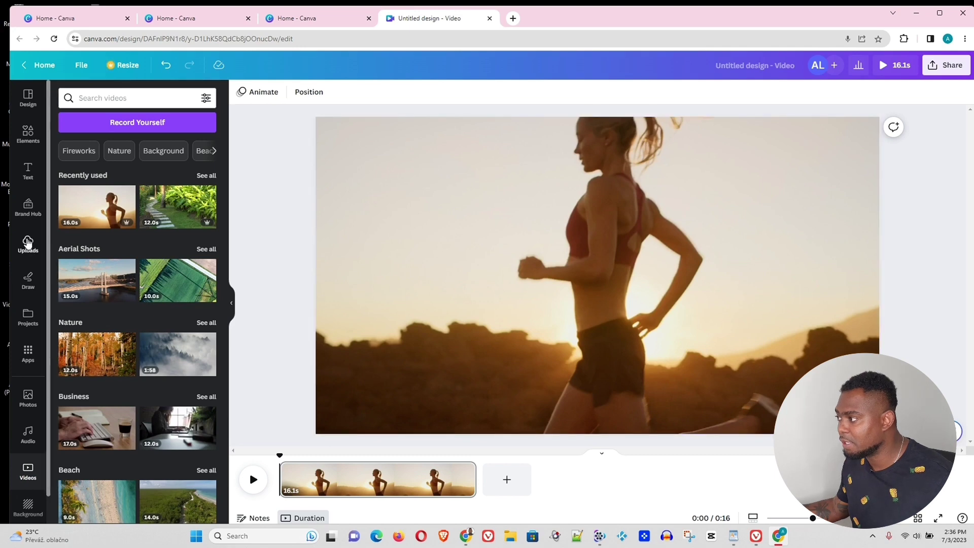
Step: Show the uploaded audio files, such as 0623.MP3, in the Uploads panel beside the running clip
{"action": "left_click", "coordinate": [26, 242]}
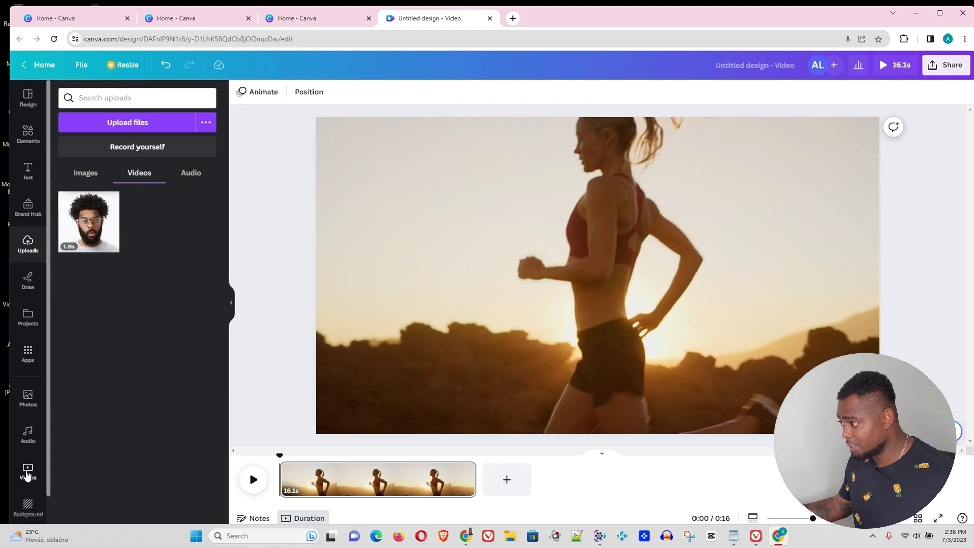
{"action": "left_click", "coordinate": [27, 472]}
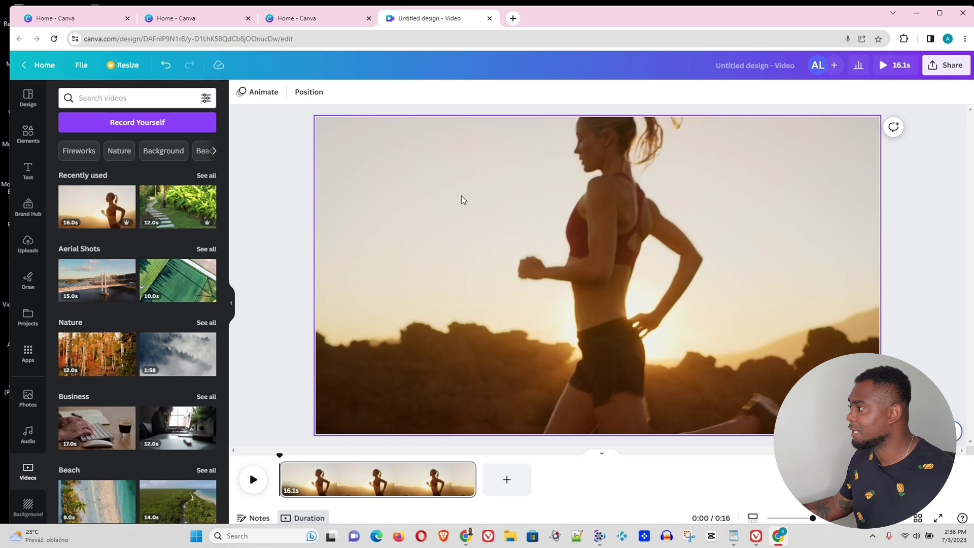
{"action": "left_click", "coordinate": [270, 281]}
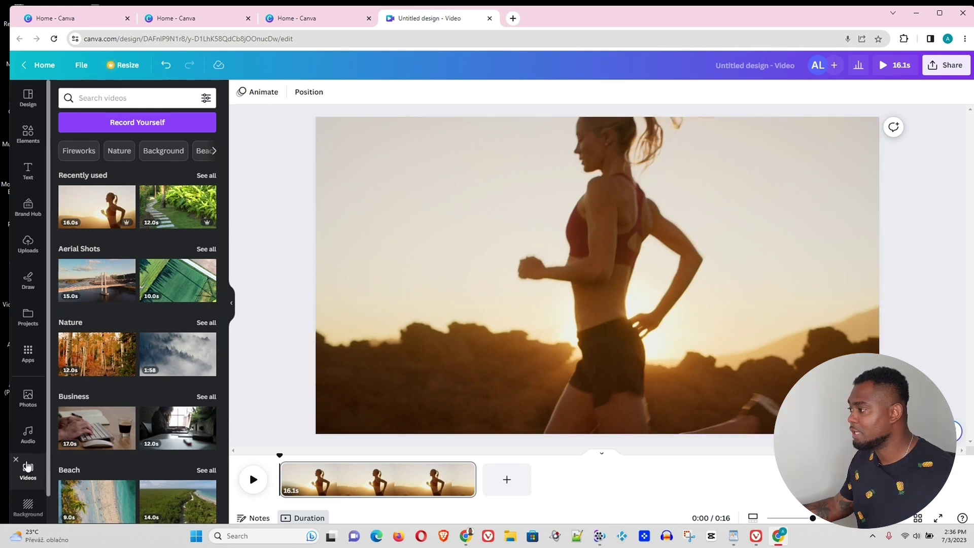
{"action": "left_click", "coordinate": [28, 242]}
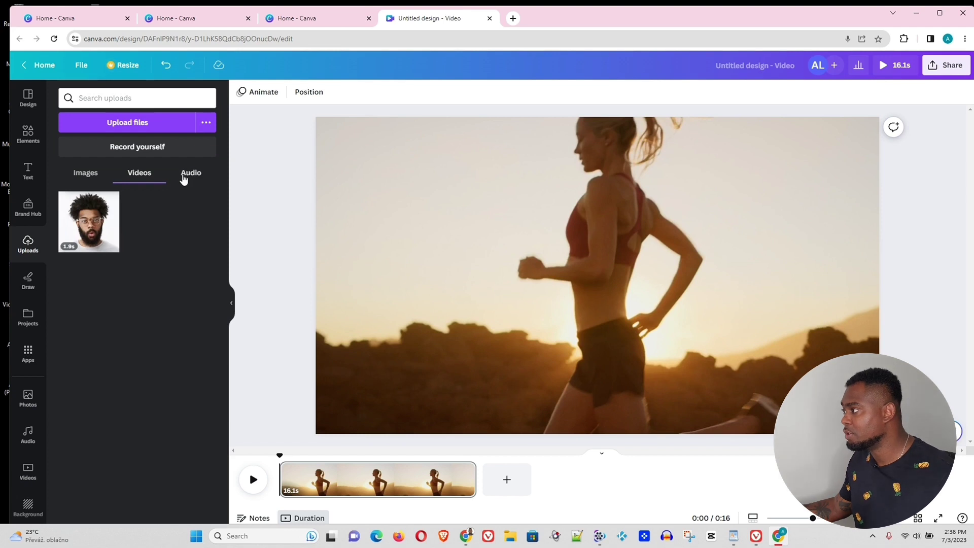
{"action": "left_click", "coordinate": [191, 174]}
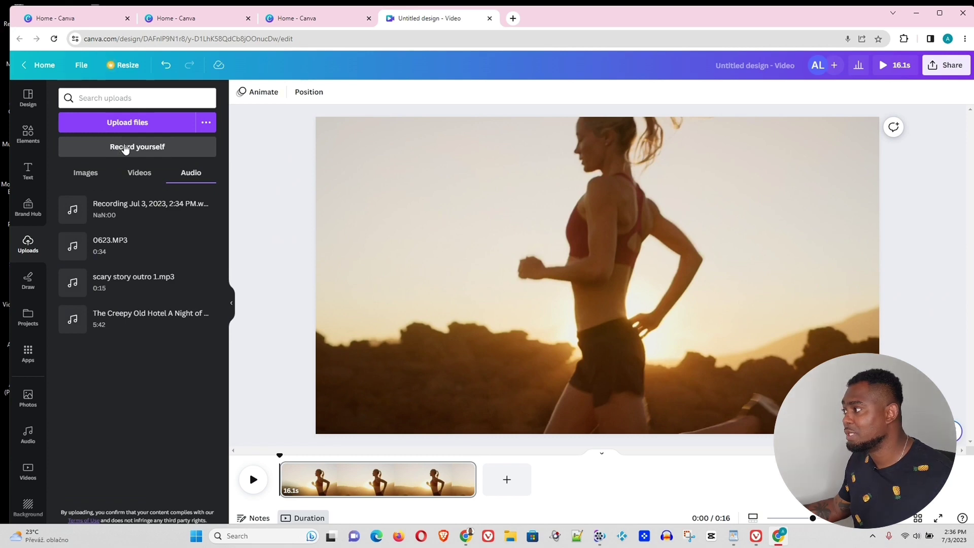
Step: Start a voiceover recording in the Record yourself studio over the running-woman clip
{"action": "left_click", "coordinate": [145, 149]}
{"action": "left_click", "coordinate": [144, 147]}
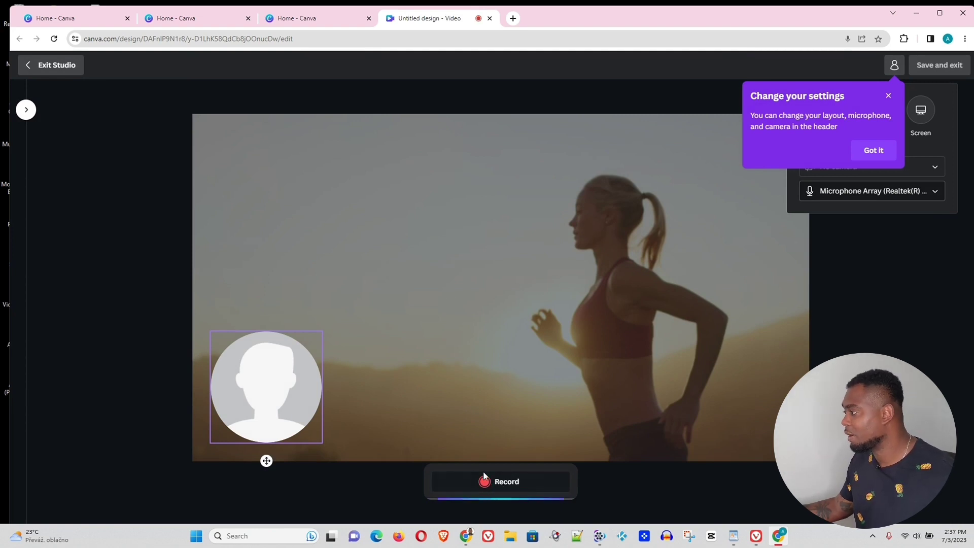
{"action": "left_click", "coordinate": [504, 483]}
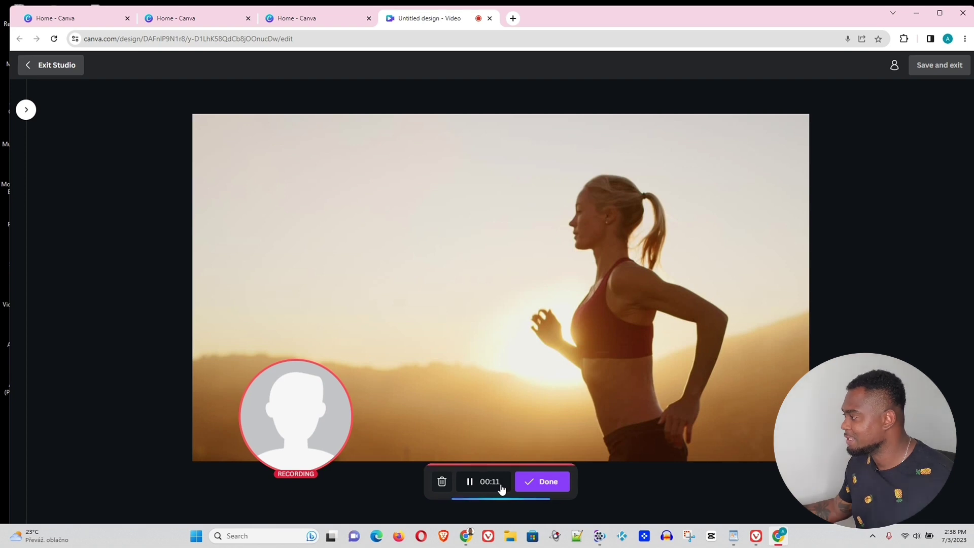
Step: Finish the recording, nudge the avatar bubble higher in the lower-left, and play it back
{"action": "left_click", "coordinate": [530, 485]}
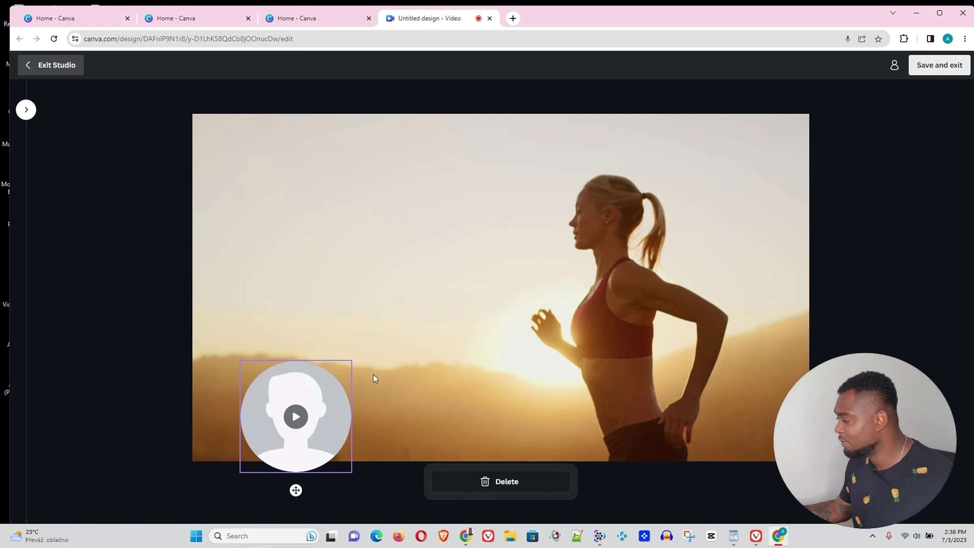
{"action": "left_click_drag", "start_coordinate": [302, 394], "coordinate": [278, 388]}
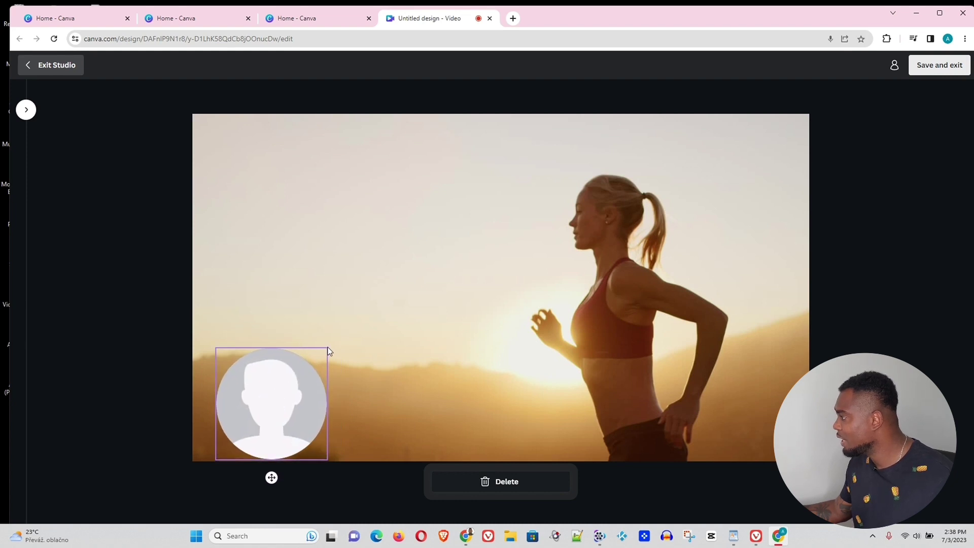
{"action": "left_click", "coordinate": [306, 357]}
{"action": "left_click", "coordinate": [277, 410]}
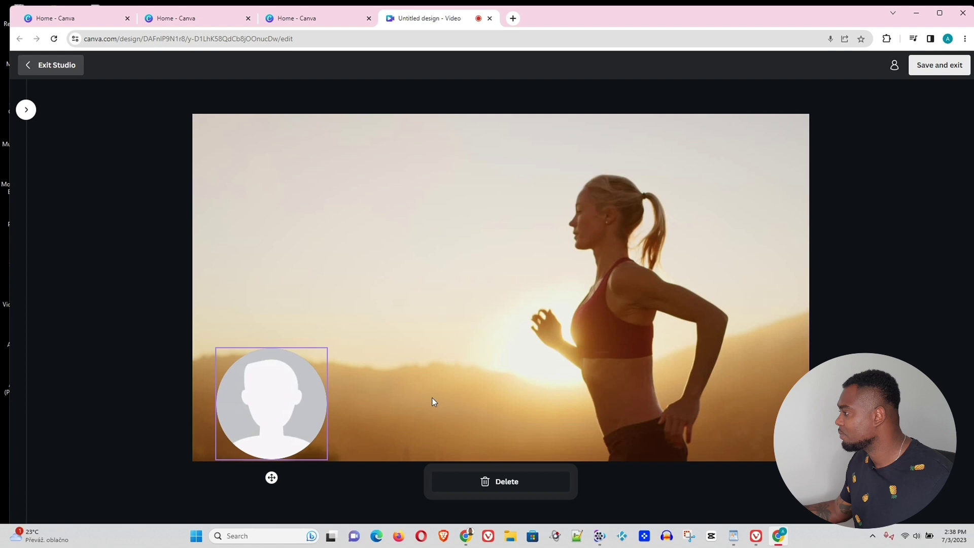
{"action": "left_click", "coordinate": [272, 406]}
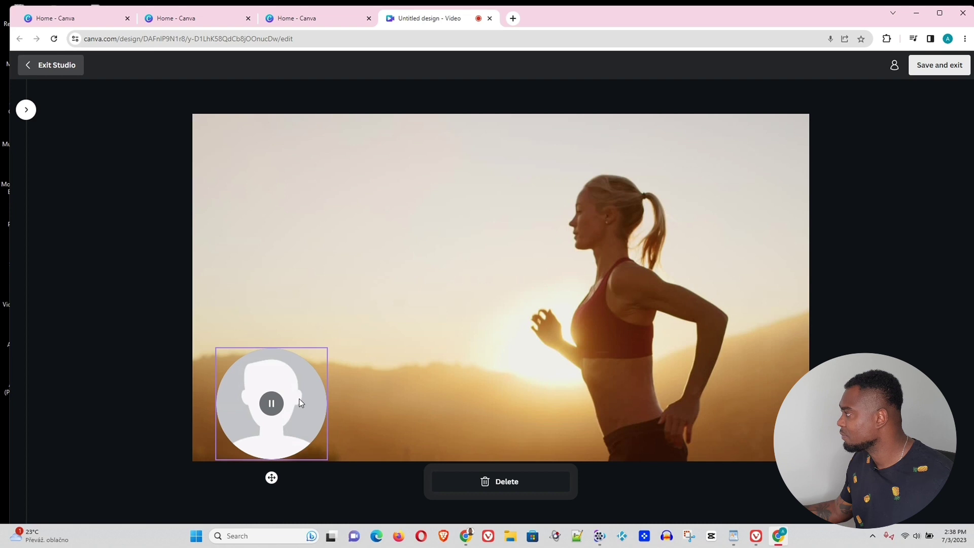
{"action": "left_click", "coordinate": [272, 404]}
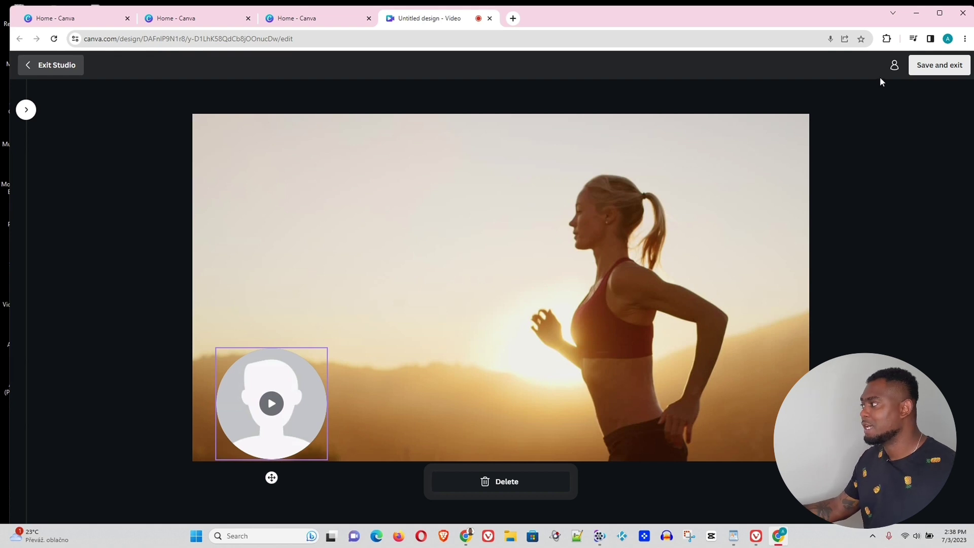
Step: Save the voiceover and drag Shine (Instrumental Version) from a 'motivation' search onto the timeline
{"action": "left_click", "coordinate": [935, 65]}
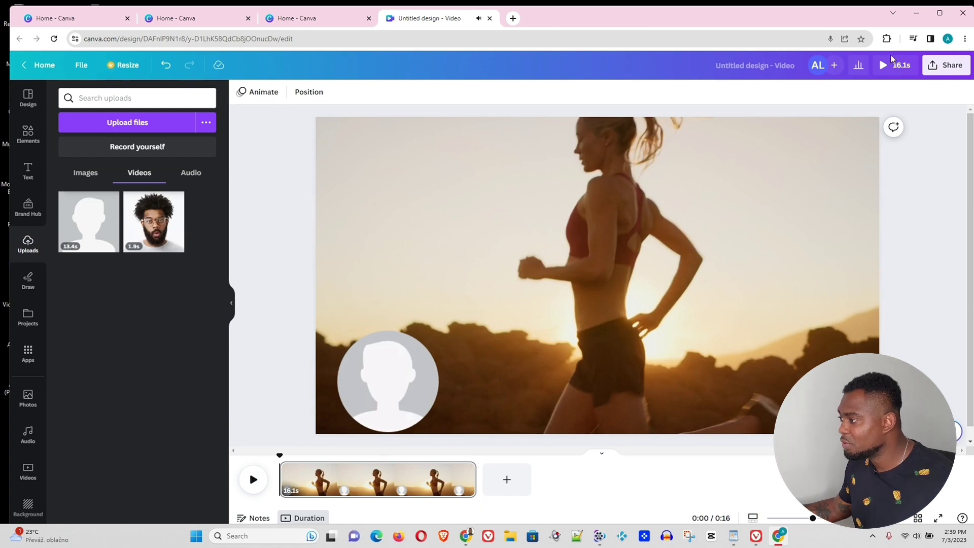
{"action": "left_click", "coordinate": [719, 148]}
{"action": "left_click", "coordinate": [28, 432]}
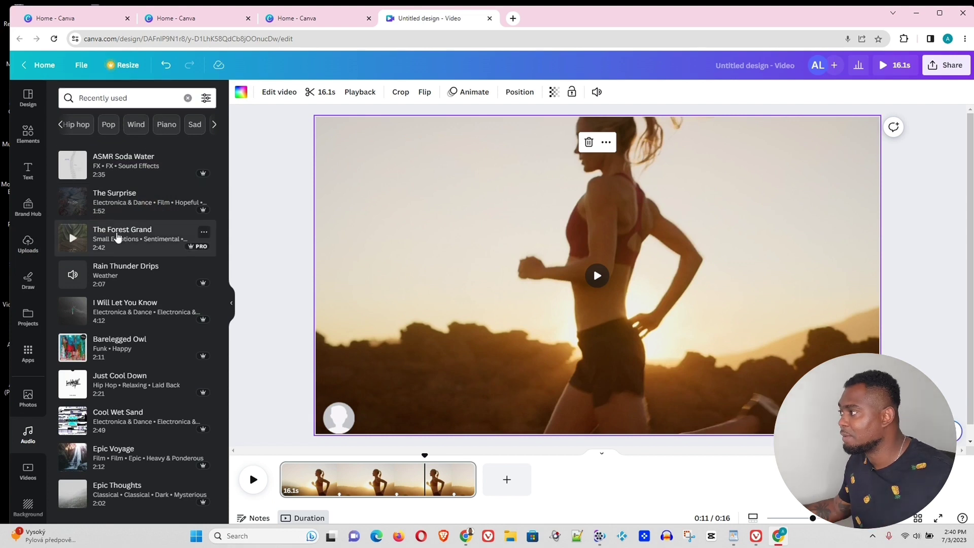
{"action": "left_click_drag", "start_coordinate": [131, 99], "coordinate": [46, 97]}
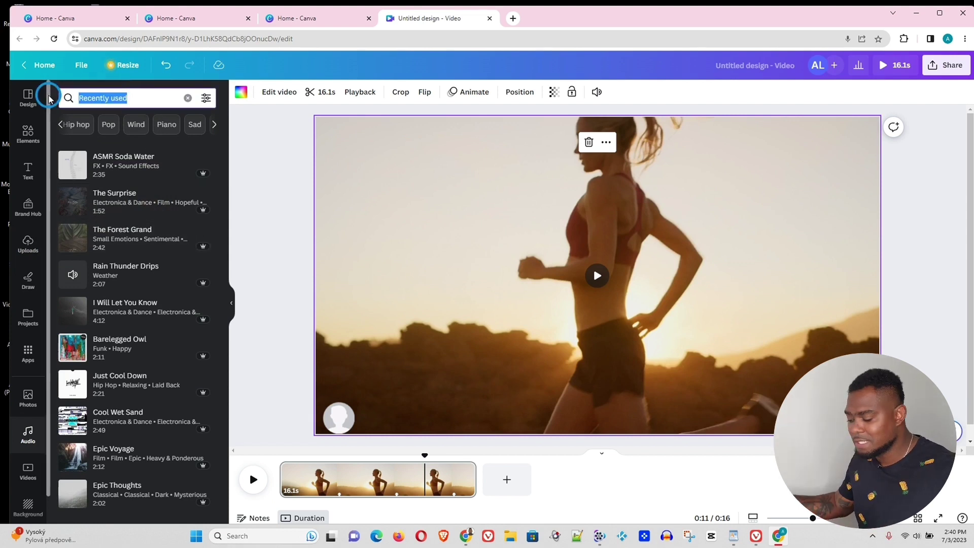
{"action": "type", "text": "m"}
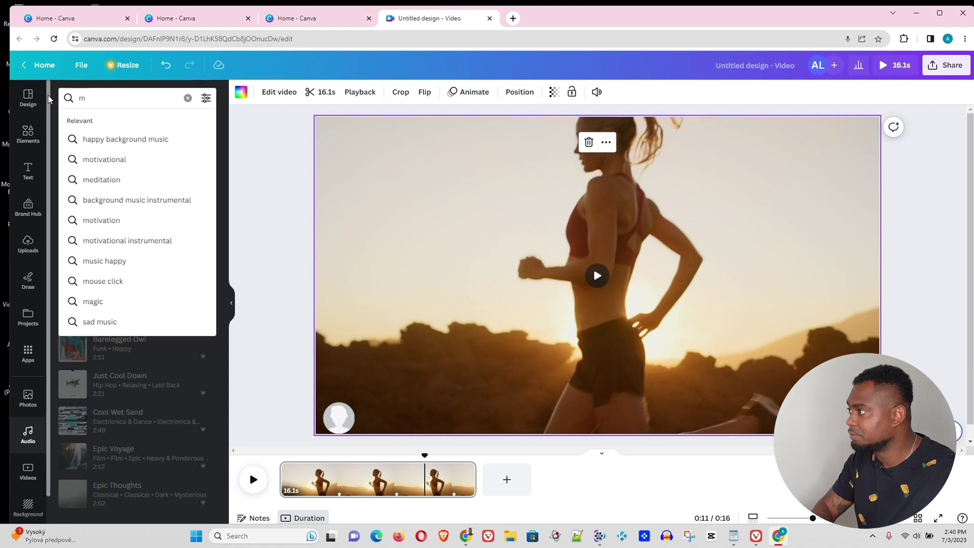
{"action": "type", "text": "otivation"}
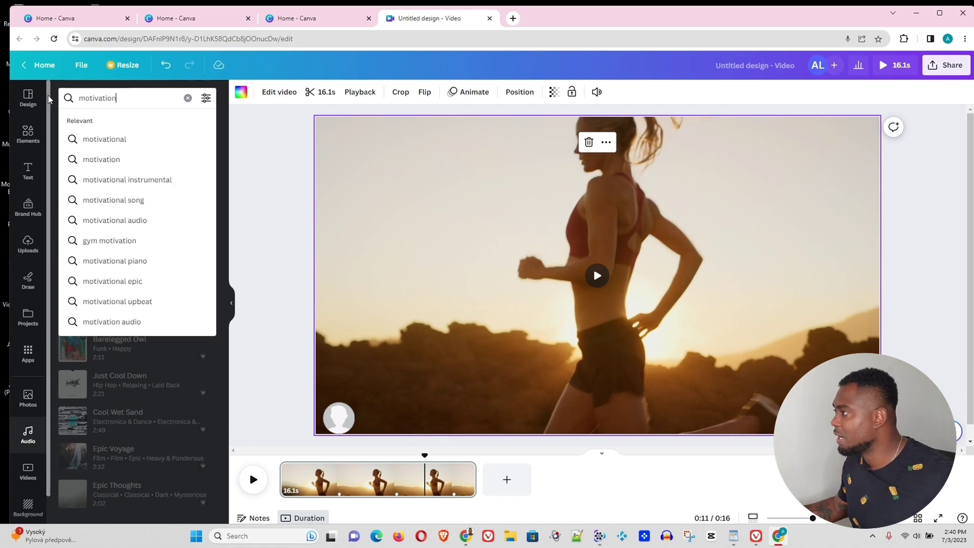
{"action": "key", "text": "Return"}
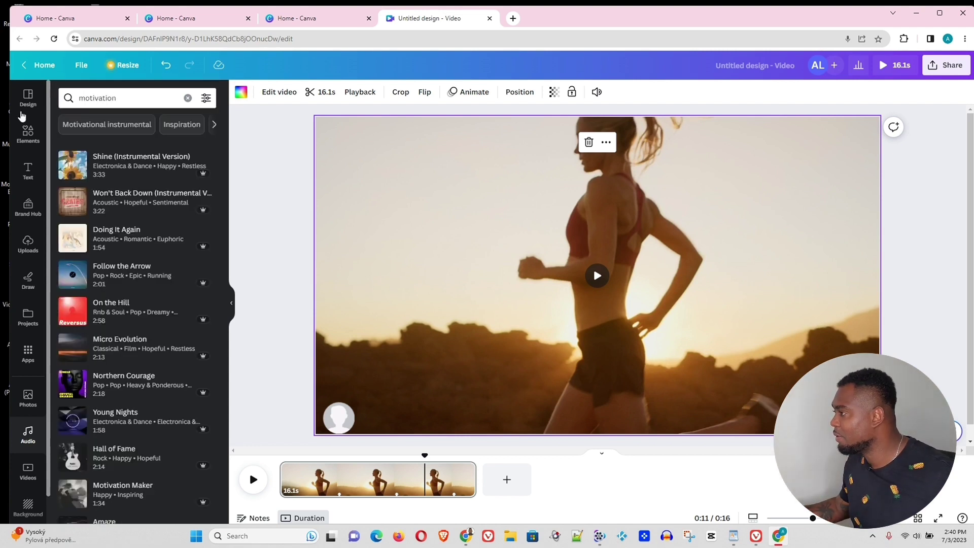
{"action": "left_click_drag", "start_coordinate": [73, 164], "coordinate": [281, 487]}
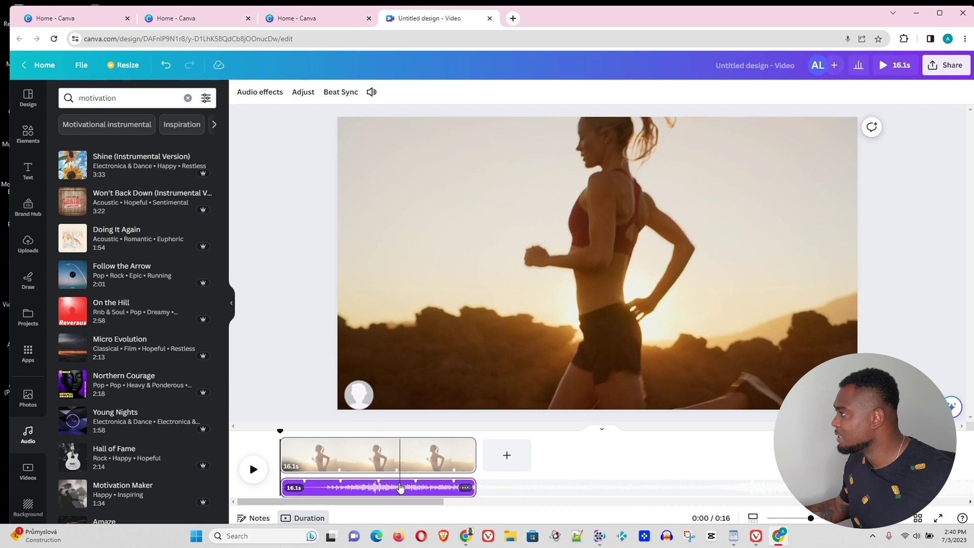
Step: Lower the Shine track's volume with the slider and preview the video with the quieter music
{"action": "right_click", "coordinate": [400, 487]}
{"action": "left_click", "coordinate": [438, 408]}
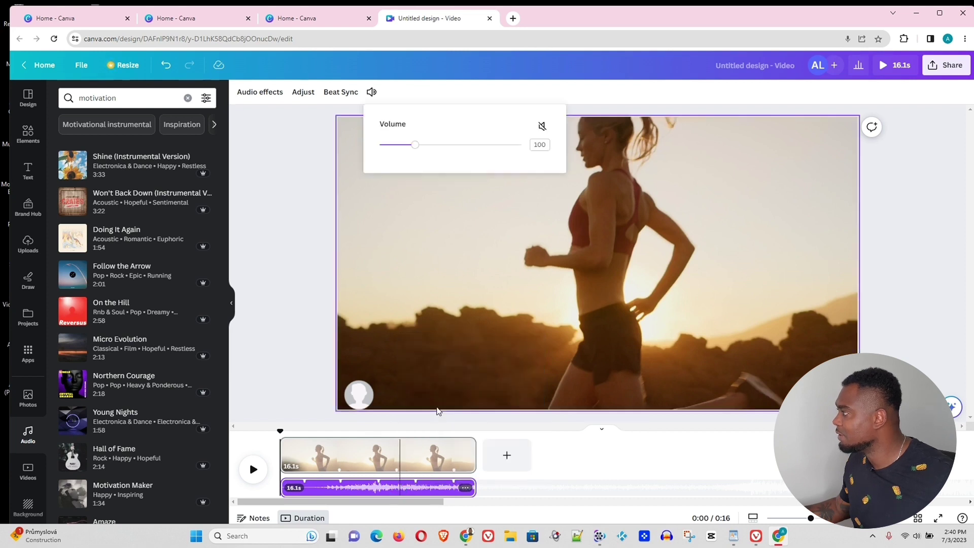
{"action": "left_click_drag", "start_coordinate": [414, 146], "coordinate": [381, 146]}
{"action": "left_click", "coordinate": [253, 469]}
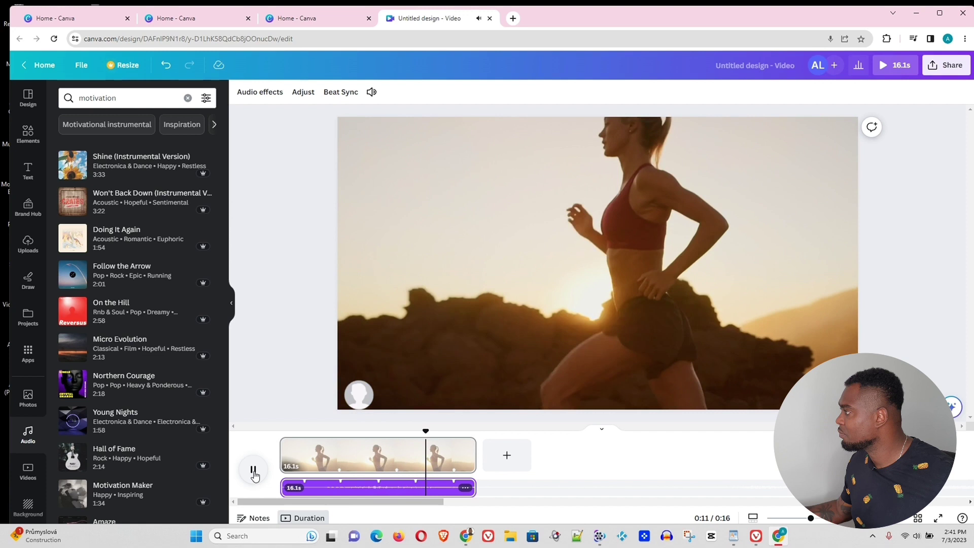
{"action": "left_click", "coordinate": [254, 472]}
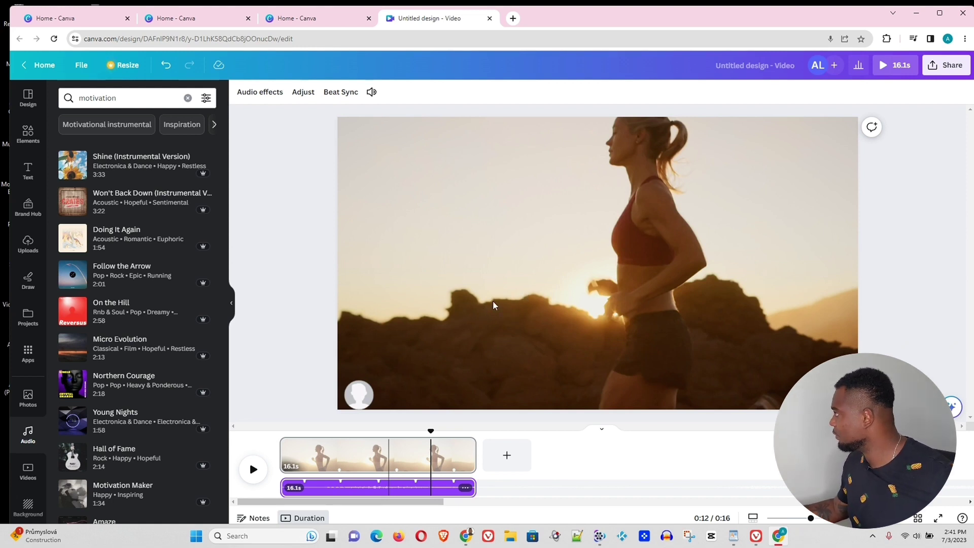
Step: Open the Share menu's download settings, showing MP4 Video at 1080p (HD)
{"action": "left_click", "coordinate": [945, 65]}
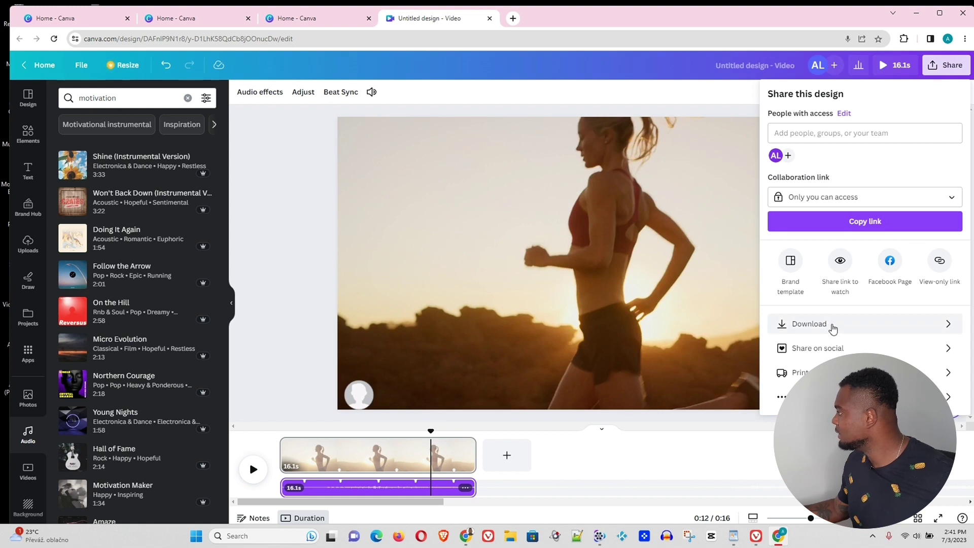
{"action": "left_click", "coordinate": [832, 329]}
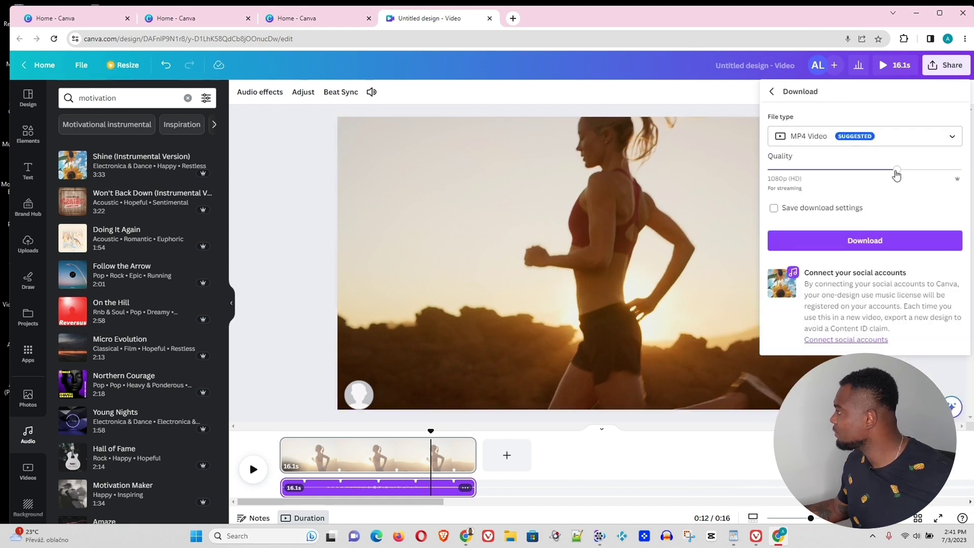